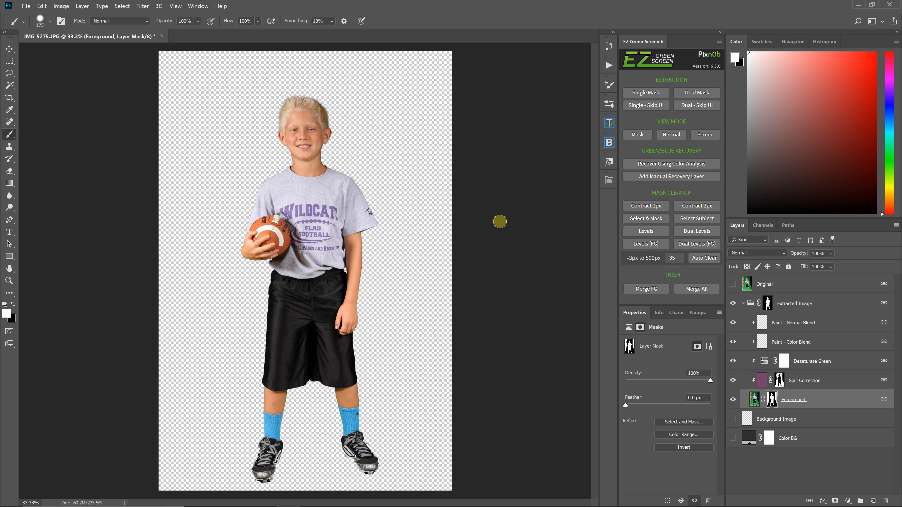
Examine the cutout's edges around the boy's neck and shirt collar up close
{"action": "key", "text": "ctrl+plus"}
{"action": "key", "text": "ctrl+plus"}
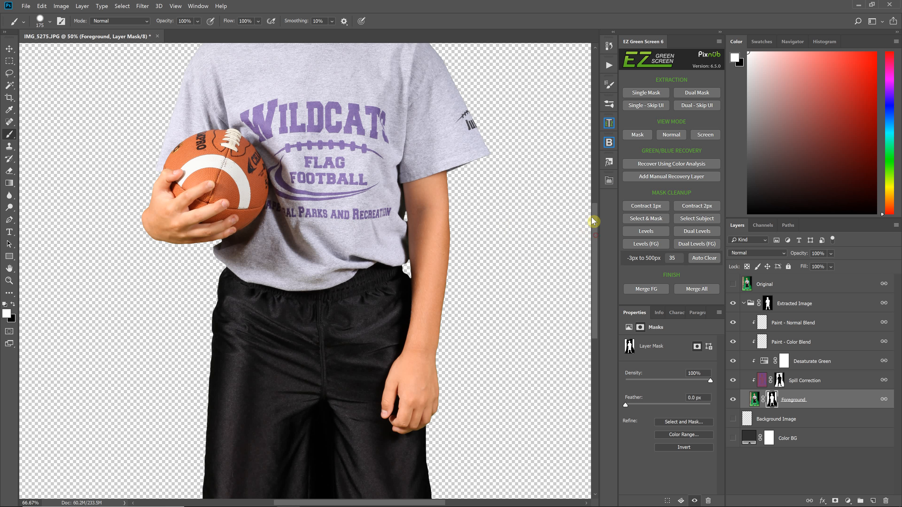
{"action": "key", "text": "ctrl+plus"}
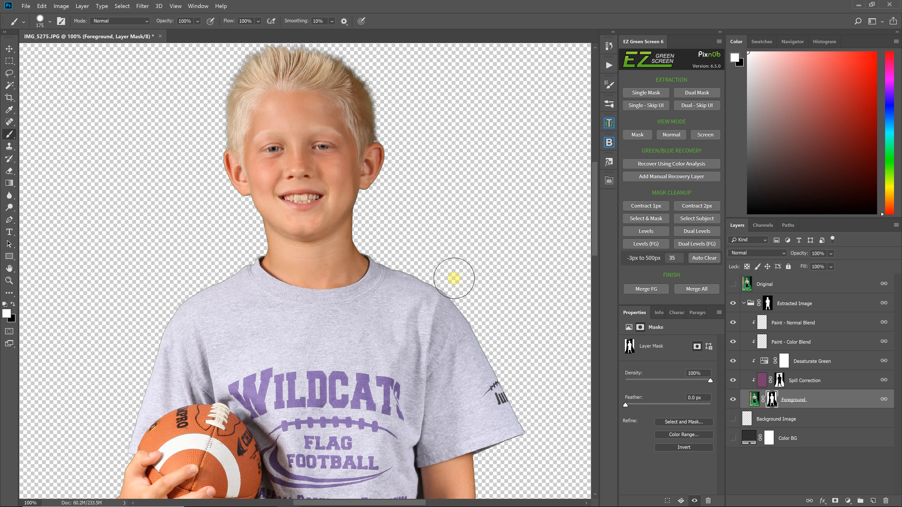
{"action": "key", "text": "bracketright"}
{"action": "key", "text": "bracketright"}
{"action": "key", "text": "bracketright"}
{"action": "key", "text": "bracketright"}
{"action": "key", "text": "bracketright"}
{"action": "key", "text": "ctrl+plus"}
{"action": "key", "text": "ctrl+plus"}
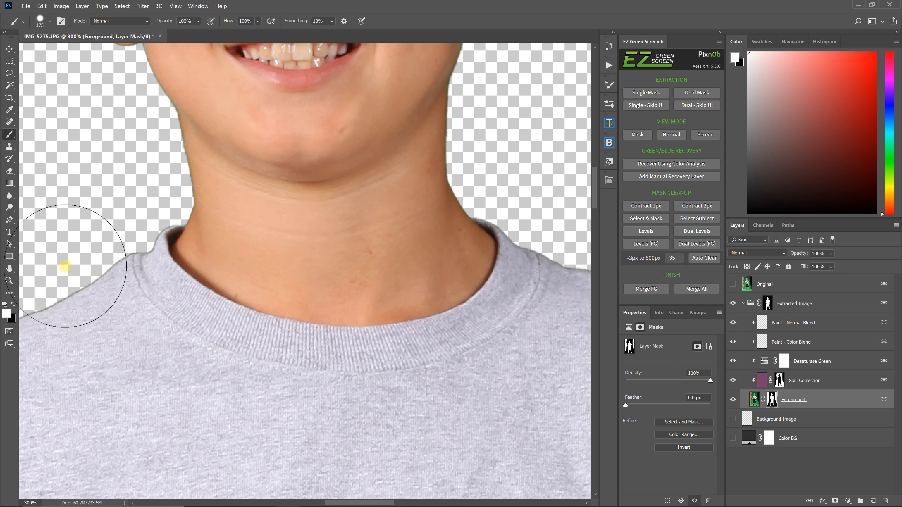
{"action": "left_click_drag", "start_coordinate": [738, 383], "coordinate": [731, 362]}
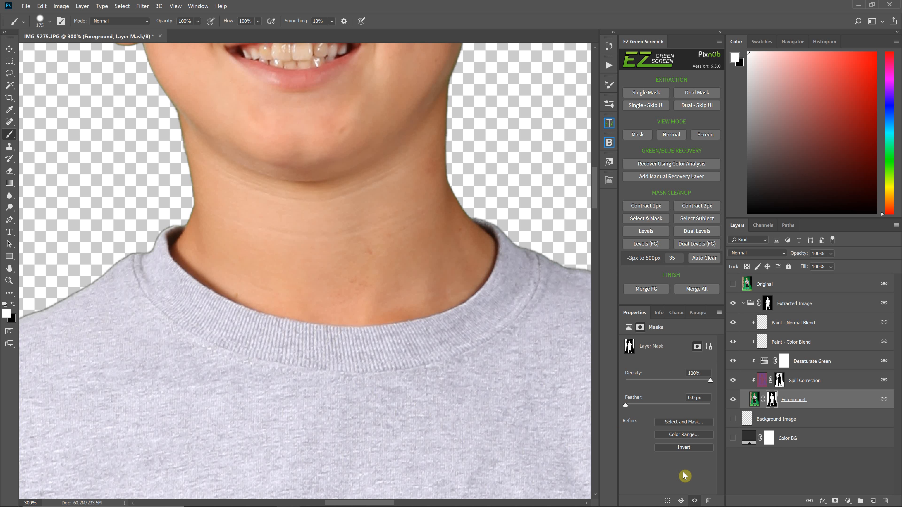
Make the Color BG layer visible and change its fill colour to light gray (cacaca)
{"action": "left_click", "coordinate": [746, 441]}
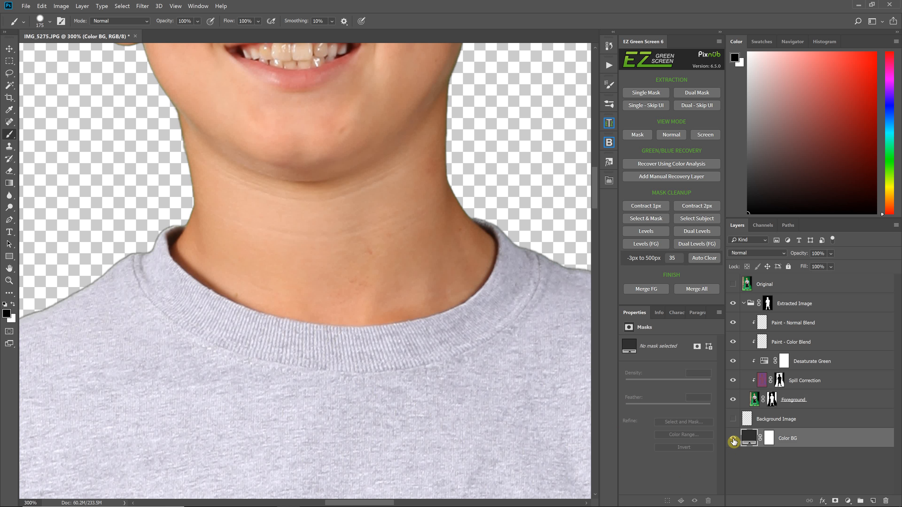
{"action": "left_click", "coordinate": [733, 441]}
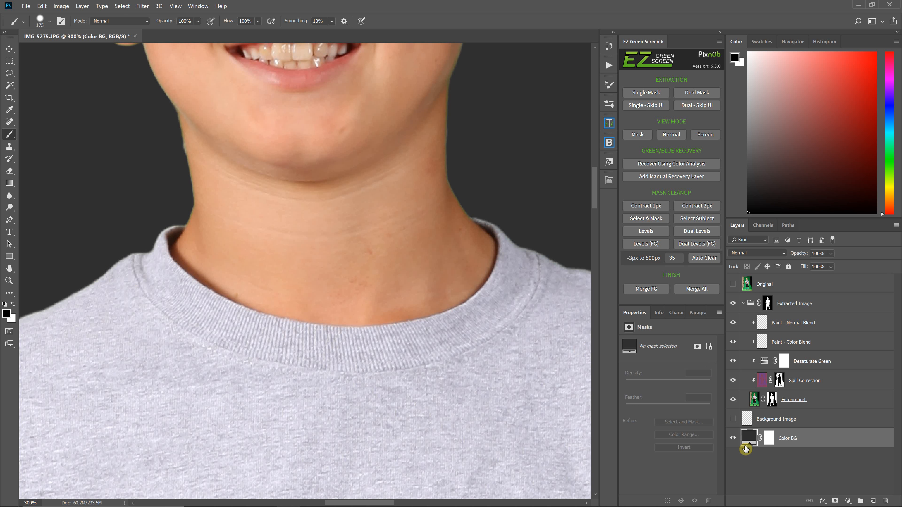
{"action": "double_click", "coordinate": [749, 439]}
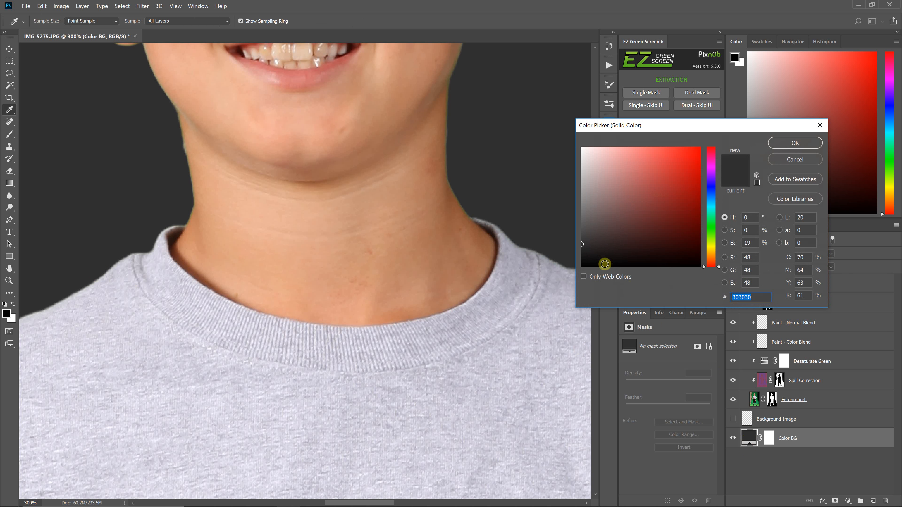
{"action": "left_click", "coordinate": [582, 264]}
{"action": "left_click_drag", "start_coordinate": [581, 242], "coordinate": [564, 122]}
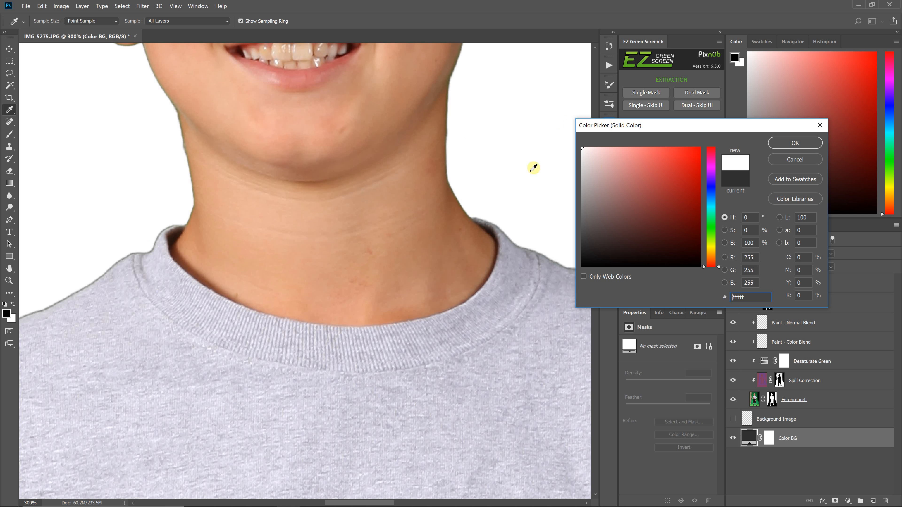
{"action": "mouse_move", "coordinate": [582, 170]}
{"action": "left_mouse_down"}
{"action": "mouse_move", "coordinate": [576, 187]}
{"action": "mouse_move", "coordinate": [574, 172]}
{"action": "left_mouse_up"}
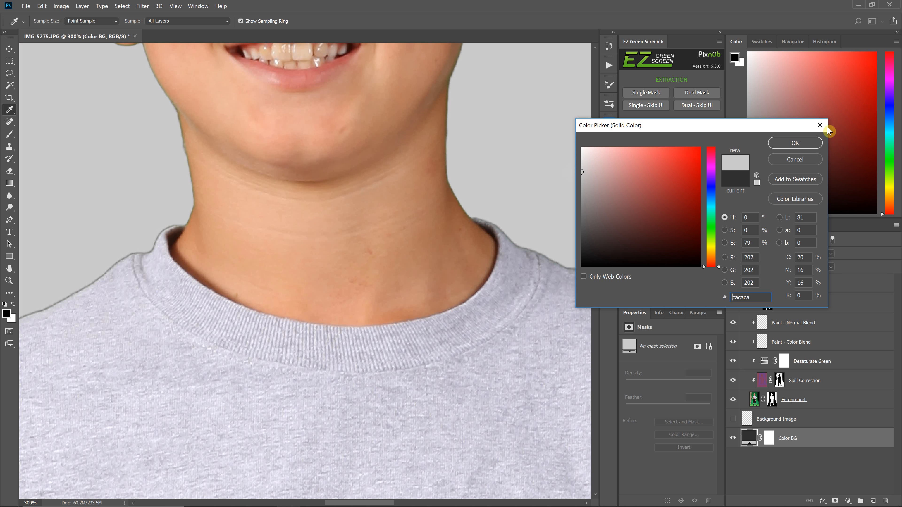
{"action": "left_click", "coordinate": [794, 143]}
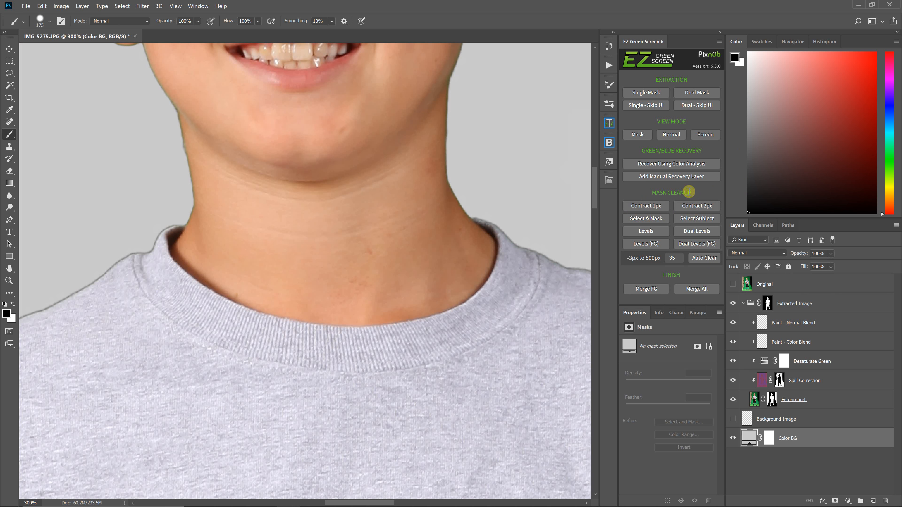
Try contracting the foreground mask by 1 px, undo it, and contract the mask by 2 px instead
{"action": "left_click", "coordinate": [639, 206]}
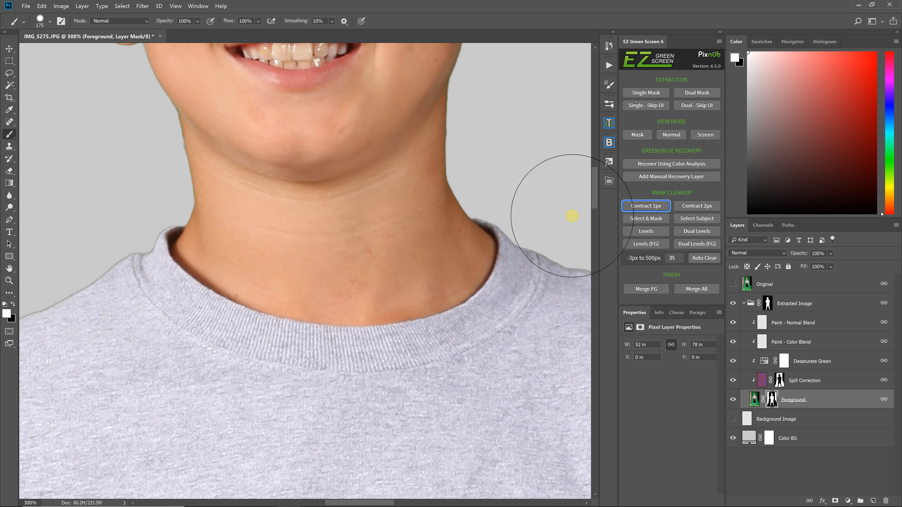
{"action": "key", "text": "ctrl+z"}
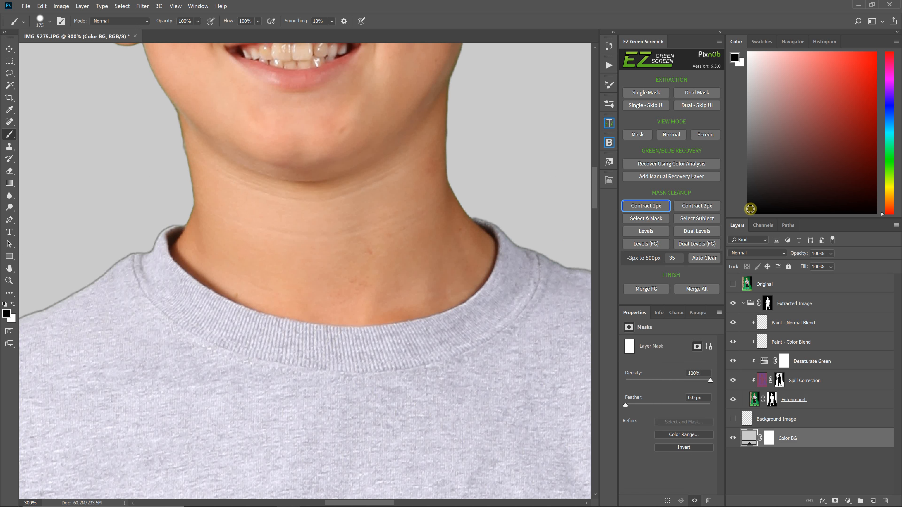
{"action": "left_click", "coordinate": [708, 208]}
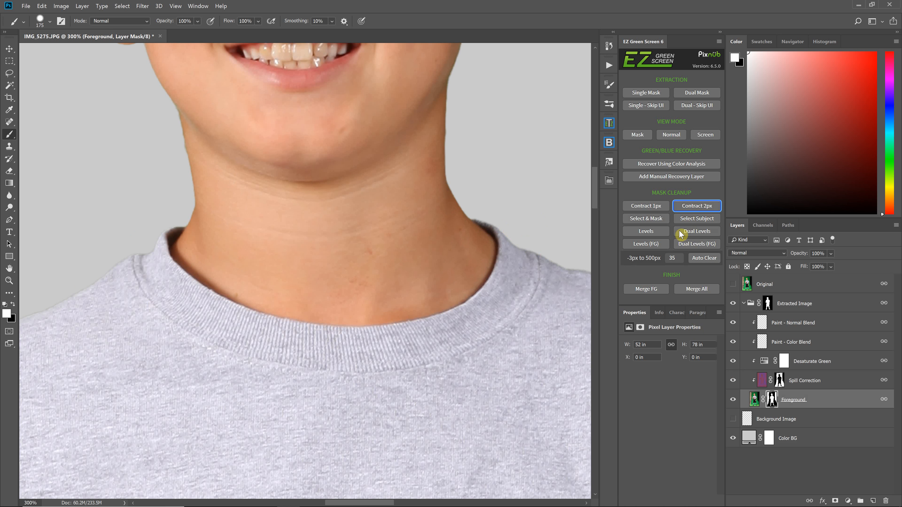
Change the Color BG layer's fill to dark gray (242424)
{"action": "key", "text": "ctrl+minus"}
{"action": "key", "text": "ctrl+minus"}
{"action": "key", "text": "ctrl+minus"}
{"action": "key", "text": "ctrl+minus"}
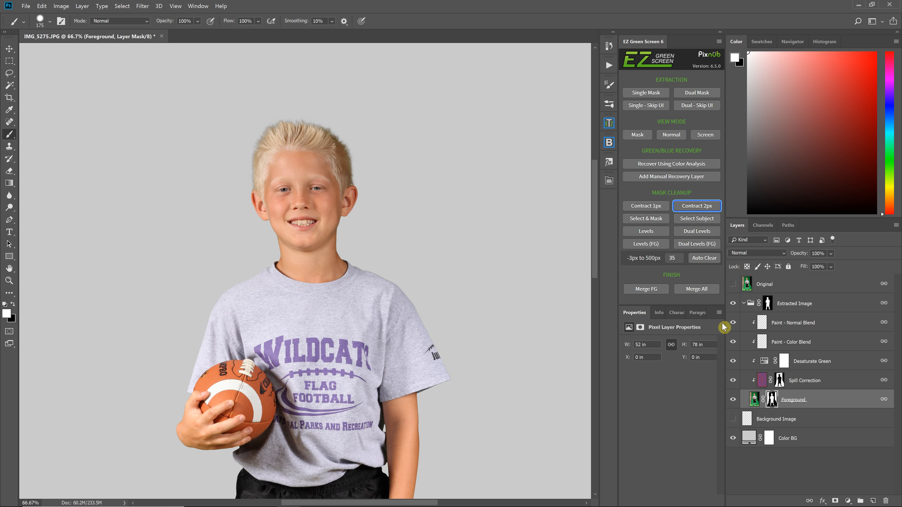
{"action": "double_click", "coordinate": [748, 439]}
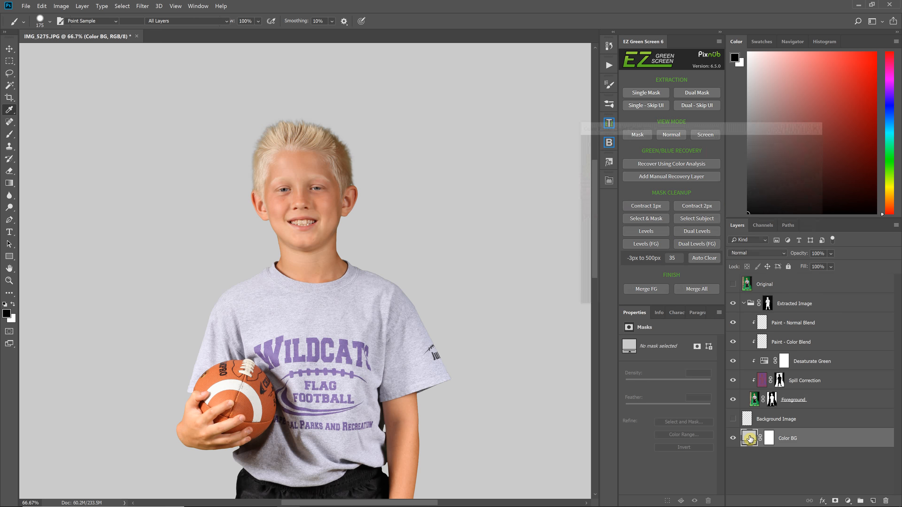
{"action": "left_click", "coordinate": [603, 214]}
{"action": "left_click", "coordinate": [572, 249]}
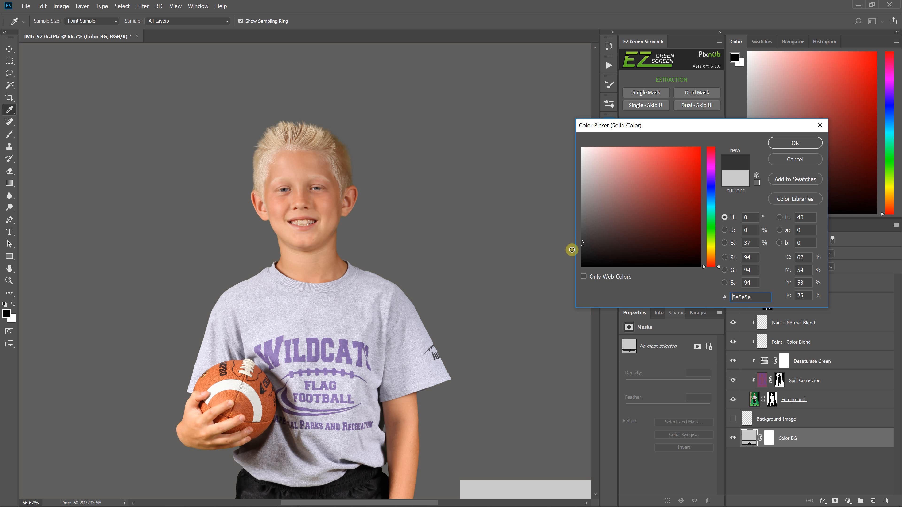
{"action": "left_click_drag", "start_coordinate": [572, 250], "coordinate": [571, 249]}
{"action": "left_click", "coordinate": [801, 144]}
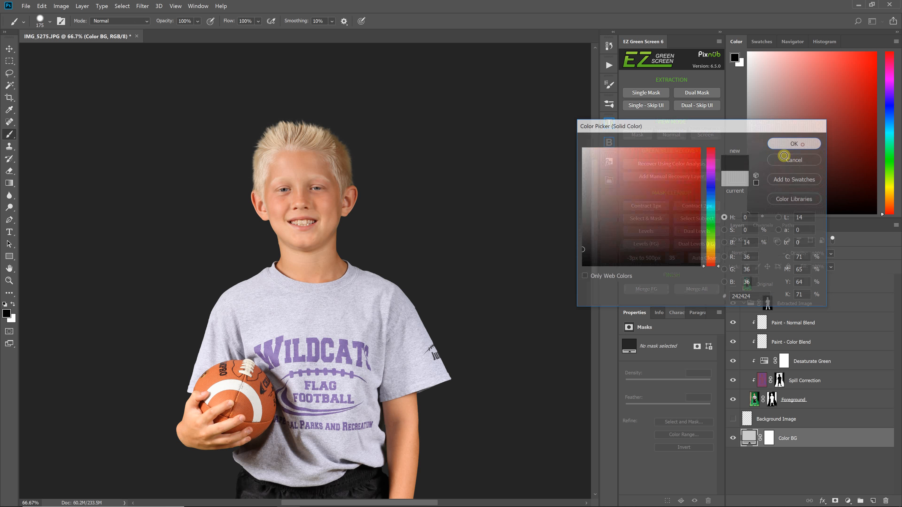
Set the EZ Green Screen snapshot as the History Brush source and activate the History Brush on the Foreground layer mask
{"action": "key", "text": "ctrl+plus"}
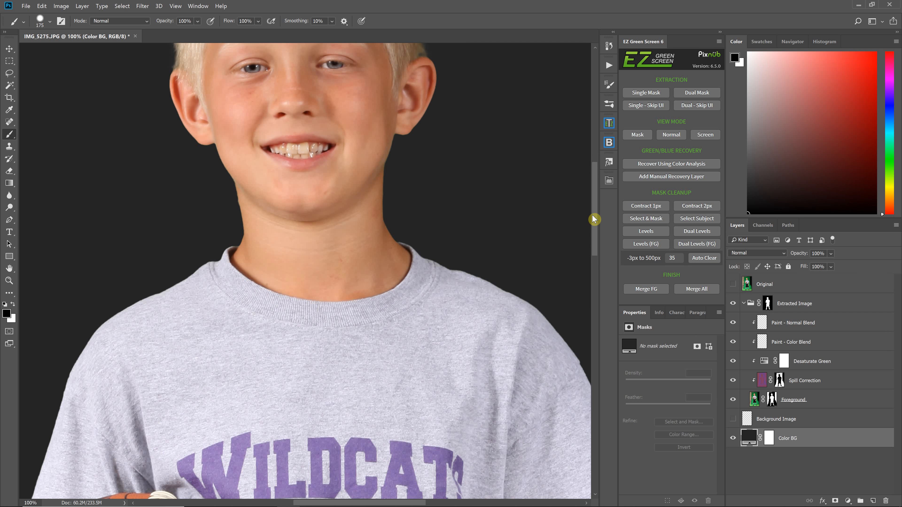
{"action": "key", "text": "ctrl+plus"}
{"action": "left_click_drag", "start_coordinate": [596, 200], "coordinate": [593, 176]}
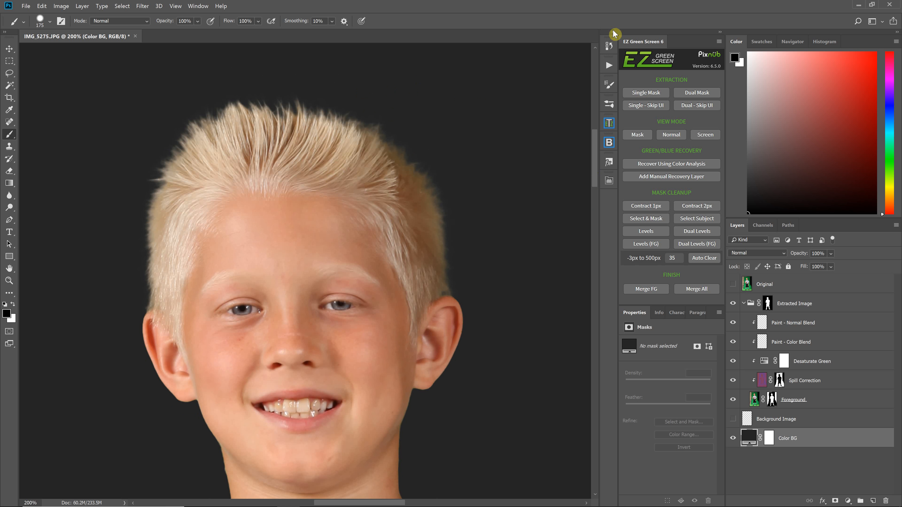
{"action": "left_click", "coordinate": [608, 47]}
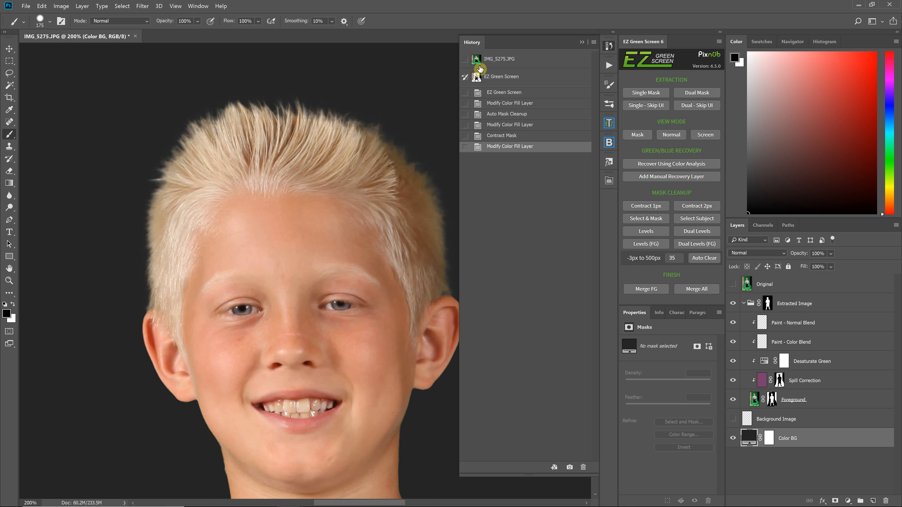
{"action": "left_click", "coordinate": [463, 76]}
{"action": "left_click", "coordinate": [773, 400]}
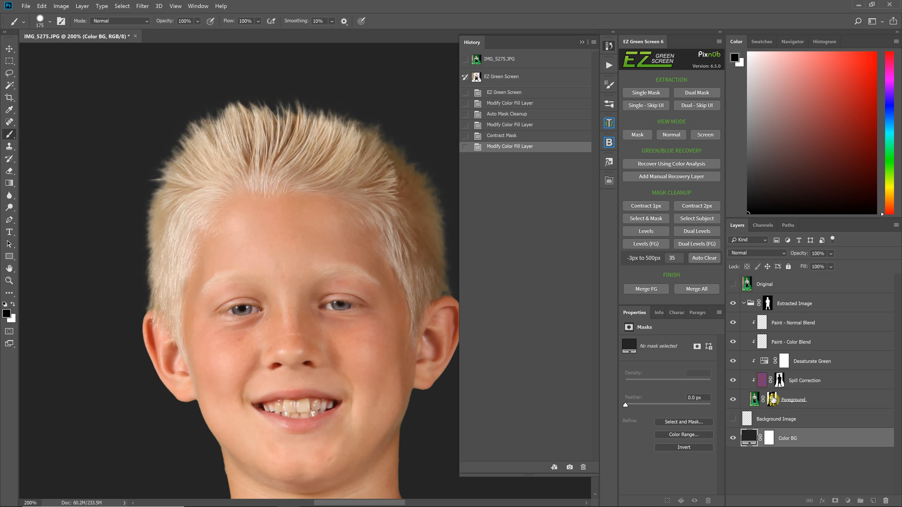
{"action": "key", "text": "x"}
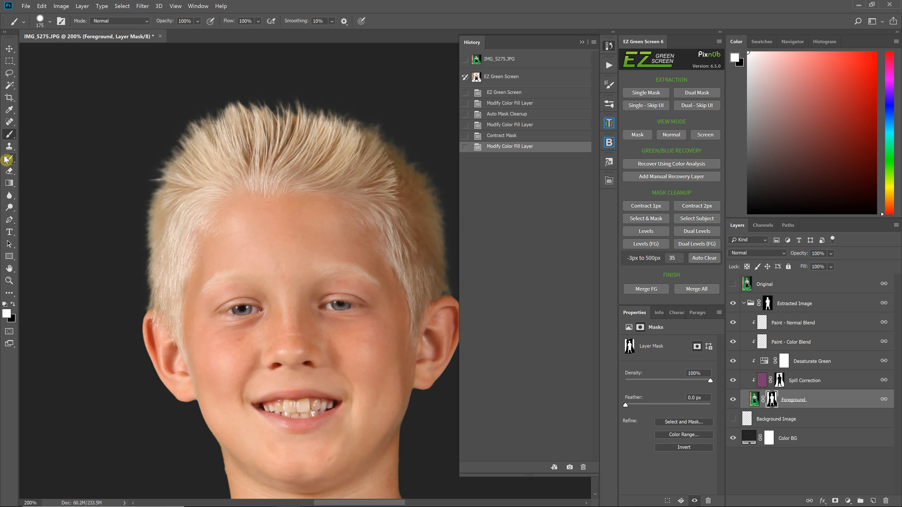
{"action": "left_click", "coordinate": [10, 161]}
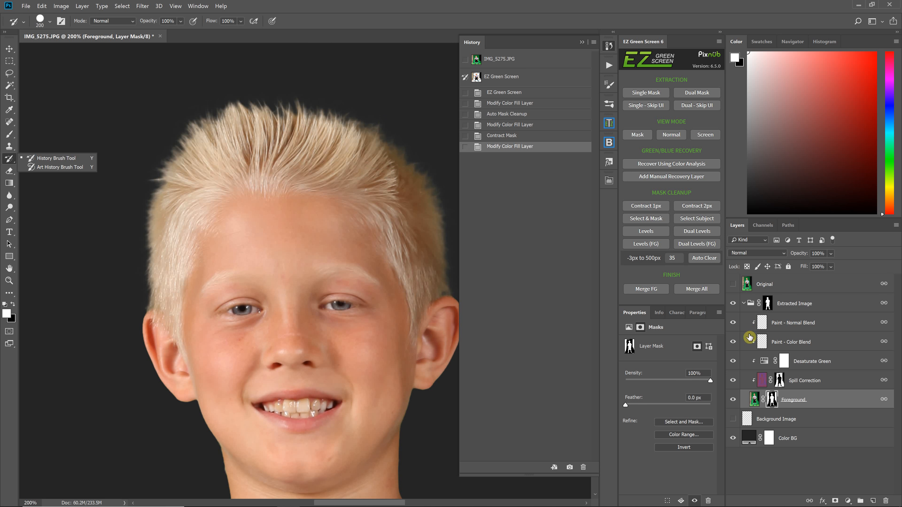
{"action": "mouse_move", "coordinate": [348, 113]}
{"action": "left_mouse_down"}
{"action": "mouse_move", "coordinate": [342, 121]}
{"action": "mouse_move", "coordinate": [303, 114]}
{"action": "mouse_move", "coordinate": [348, 135]}
{"action": "mouse_move", "coordinate": [356, 129]}
{"action": "left_mouse_up"}
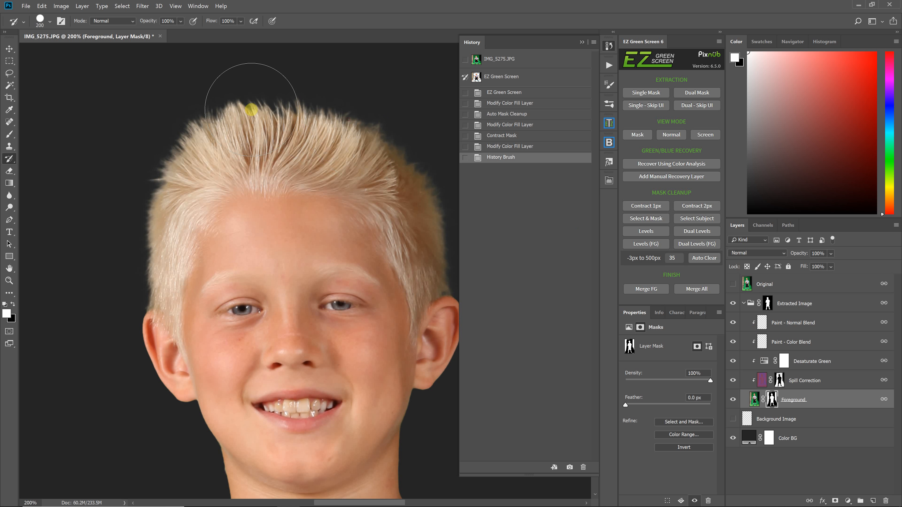
{"action": "left_click", "coordinate": [142, 241]}
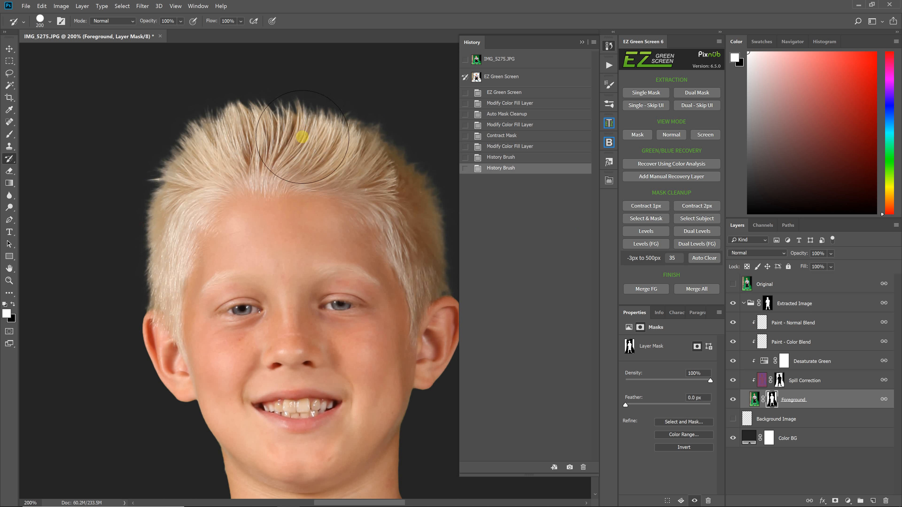
{"action": "left_click_drag", "start_coordinate": [443, 243], "coordinate": [424, 210]}
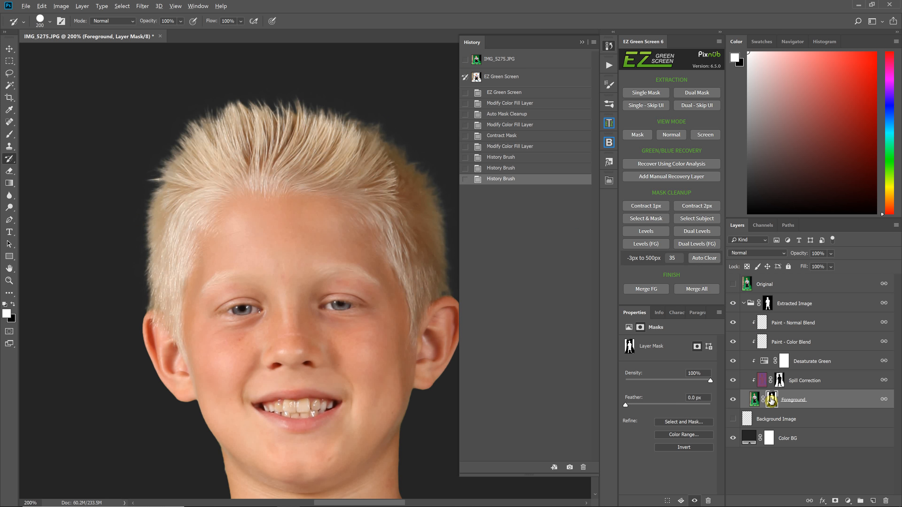
{"action": "left_click", "coordinate": [505, 147]}
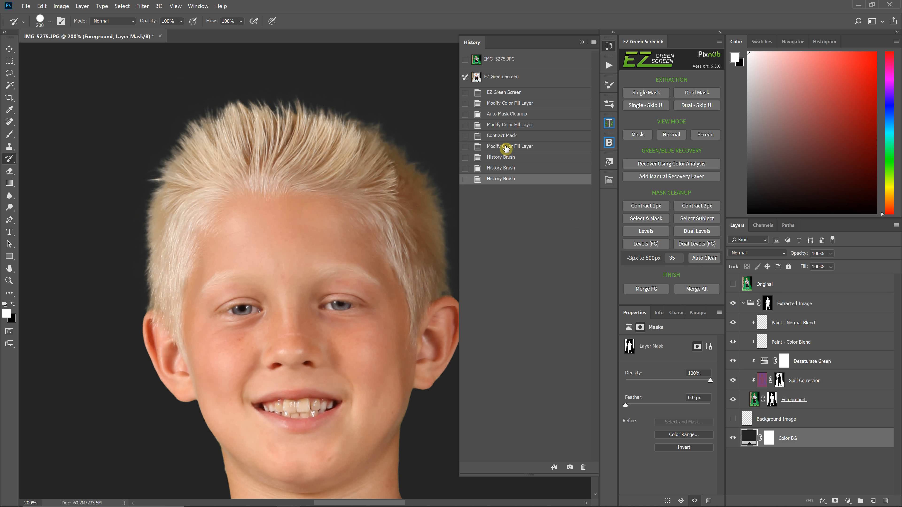
Display the Foreground layer mask on its own and paint along the hair edge with the History Brush to restore the uncontracted mask there
{"action": "left_click", "coordinate": [772, 400]}
{"action": "left_click", "coordinate": [772, 400], "text": "alt"}
{"action": "key", "text": "x"}
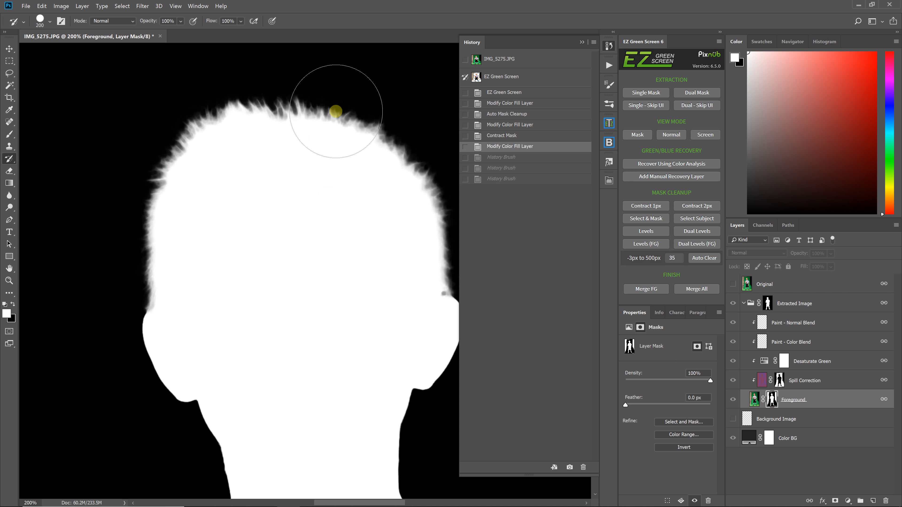
{"action": "mouse_move", "coordinate": [386, 117]}
{"action": "left_mouse_down"}
{"action": "mouse_move", "coordinate": [280, 107]}
{"action": "mouse_move", "coordinate": [321, 114]}
{"action": "left_mouse_up"}
{"action": "mouse_move", "coordinate": [220, 113]}
{"action": "left_mouse_down"}
{"action": "mouse_move", "coordinate": [141, 244]}
{"action": "mouse_move", "coordinate": [164, 264]}
{"action": "left_mouse_up"}
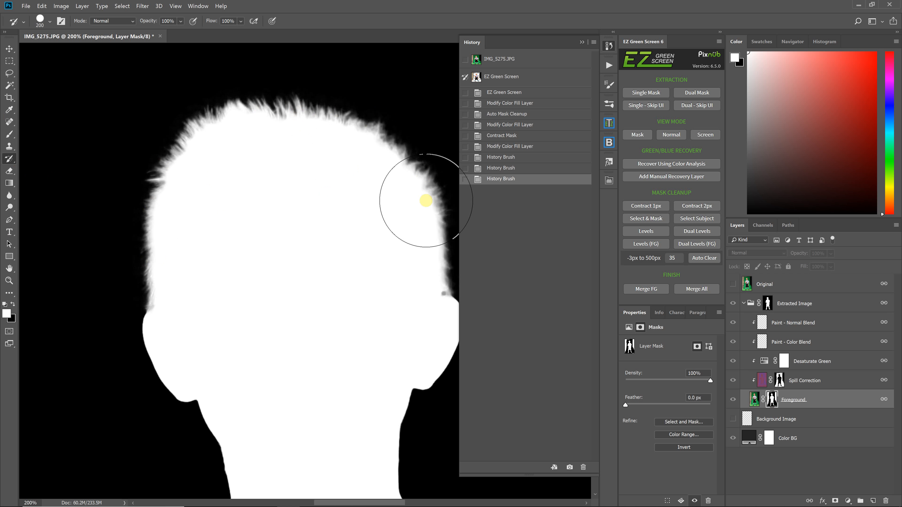
{"action": "mouse_move", "coordinate": [437, 252]}
{"action": "left_mouse_down"}
{"action": "mouse_move", "coordinate": [432, 241]}
{"action": "mouse_move", "coordinate": [435, 258]}
{"action": "mouse_move", "coordinate": [436, 248]}
{"action": "left_mouse_up"}
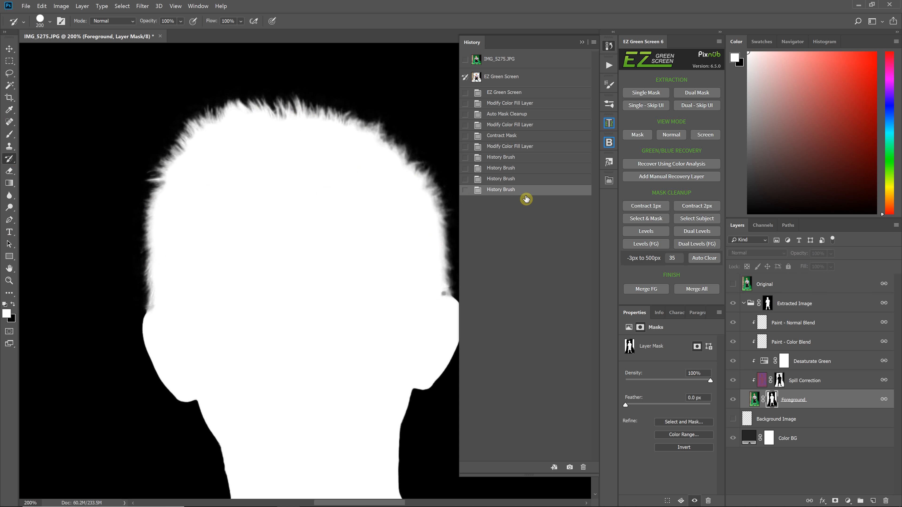
Compare the Foreground mask in the EZ Green Screen snapshot with the latest History Brush state, and return to the normal image view
{"action": "left_click", "coordinate": [511, 80]}
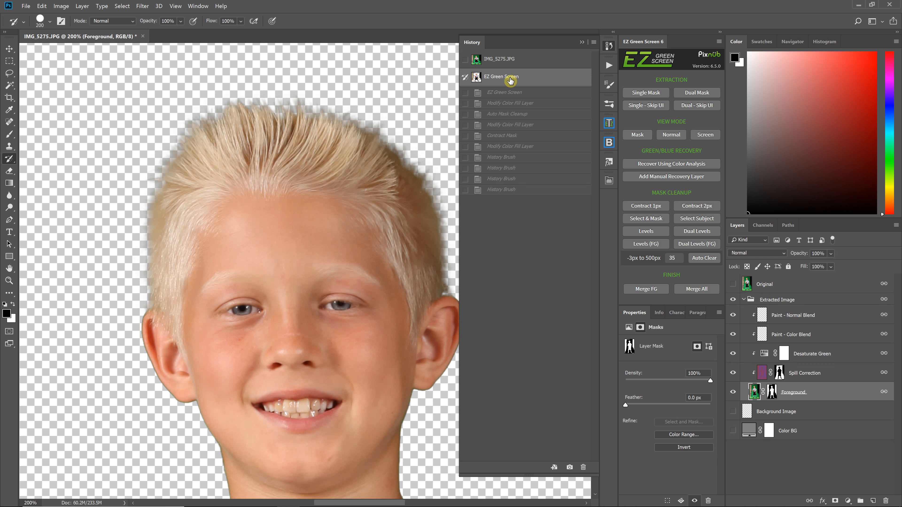
{"action": "left_click", "coordinate": [772, 394], "text": "alt"}
{"action": "key", "text": "x"}
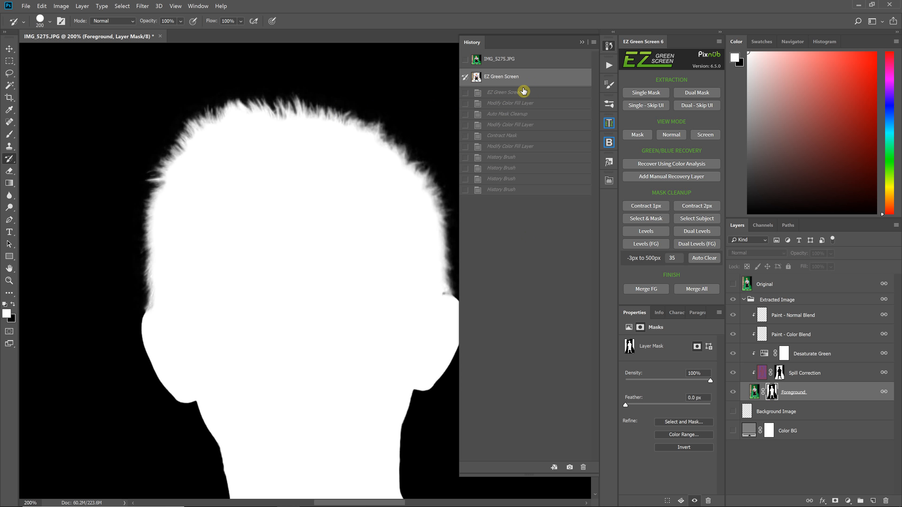
{"action": "left_click", "coordinate": [503, 191]}
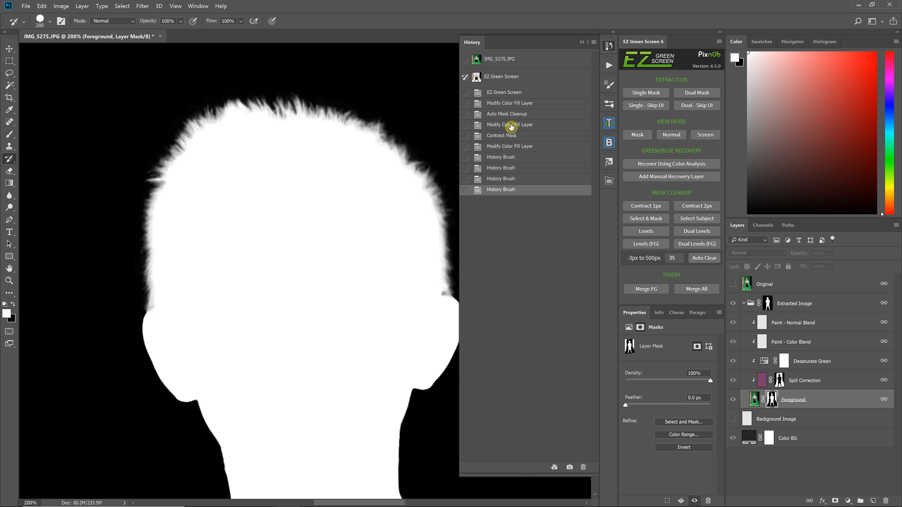
{"action": "left_click", "coordinate": [505, 82]}
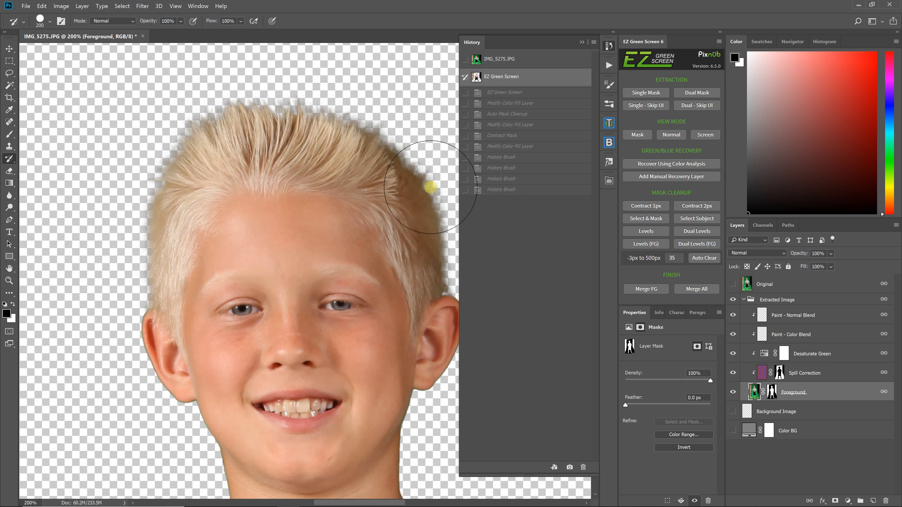
{"action": "left_click", "coordinate": [771, 392], "text": "alt"}
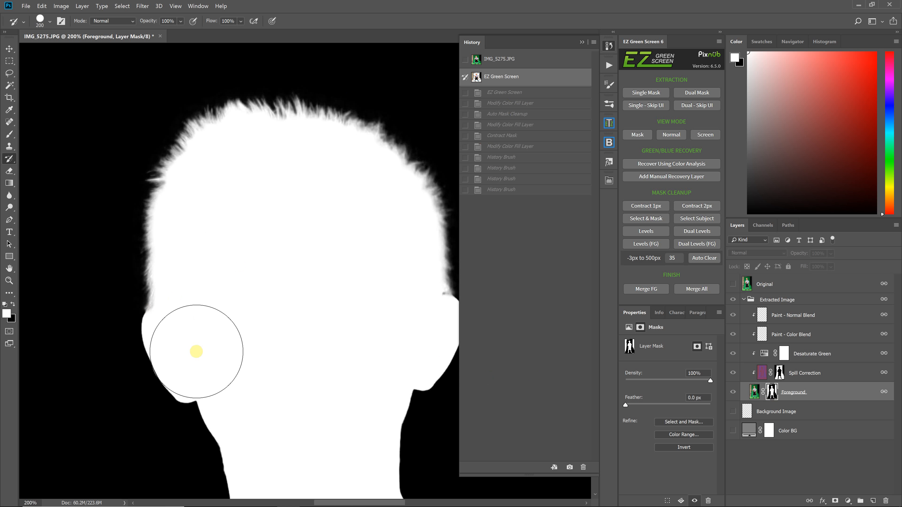
{"action": "left_click", "coordinate": [508, 190]}
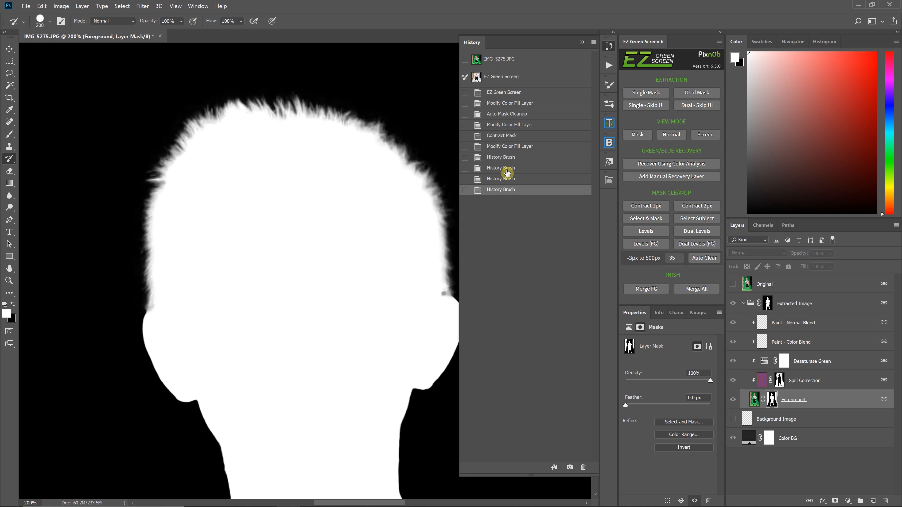
{"action": "left_click", "coordinate": [753, 404]}
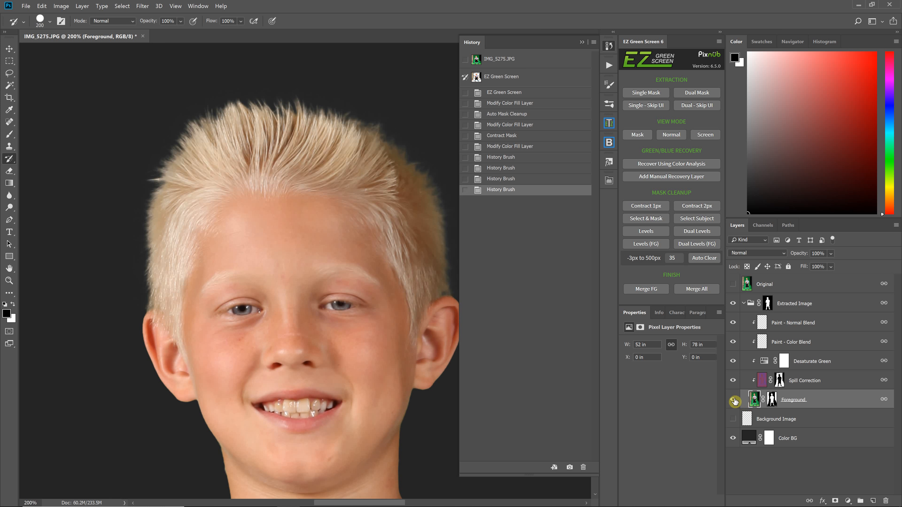
{"action": "key", "text": "ctrl+0"}
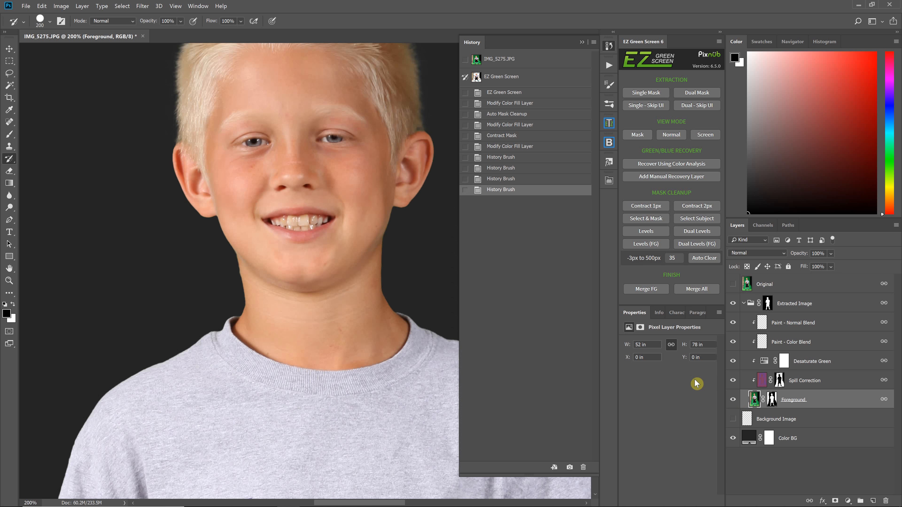